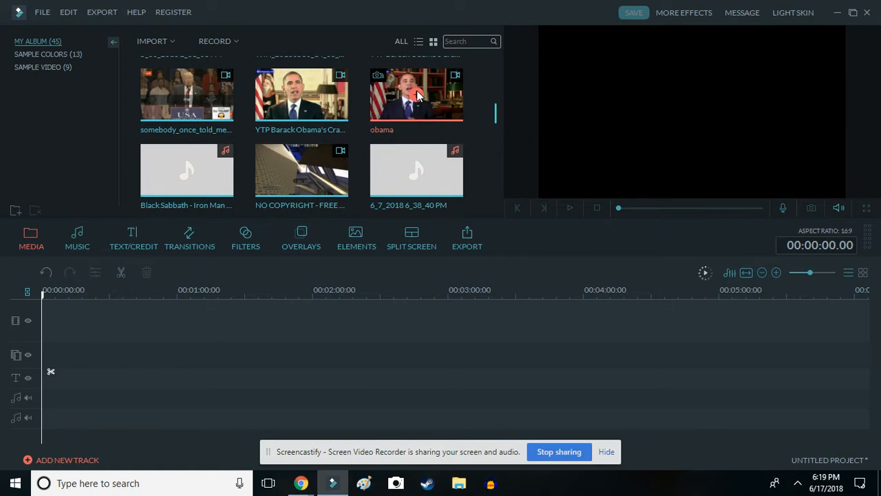
- Add the obama clip from the media library to the start of the main video track
{"action": "left_click", "coordinate": [417, 96]}
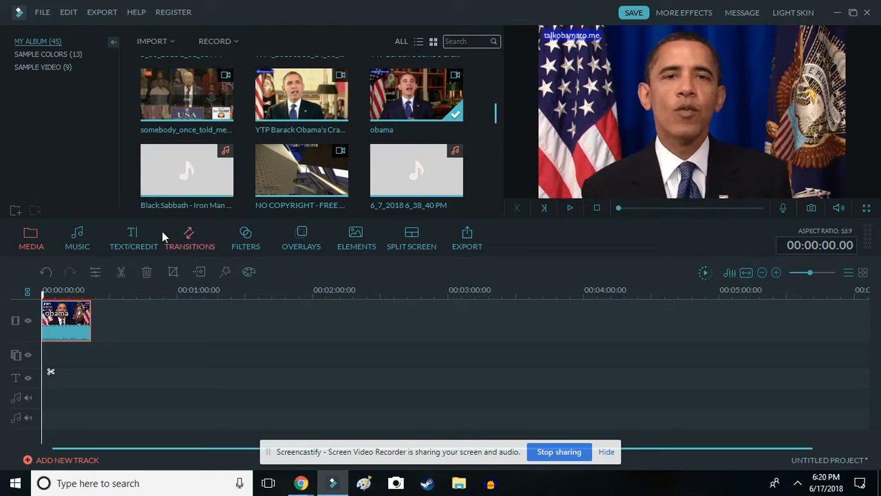
- Place the Cinema 21:9 overlay at the start of the timeline and extend it to the full length of the obama clip
{"action": "left_click", "coordinate": [243, 236]}
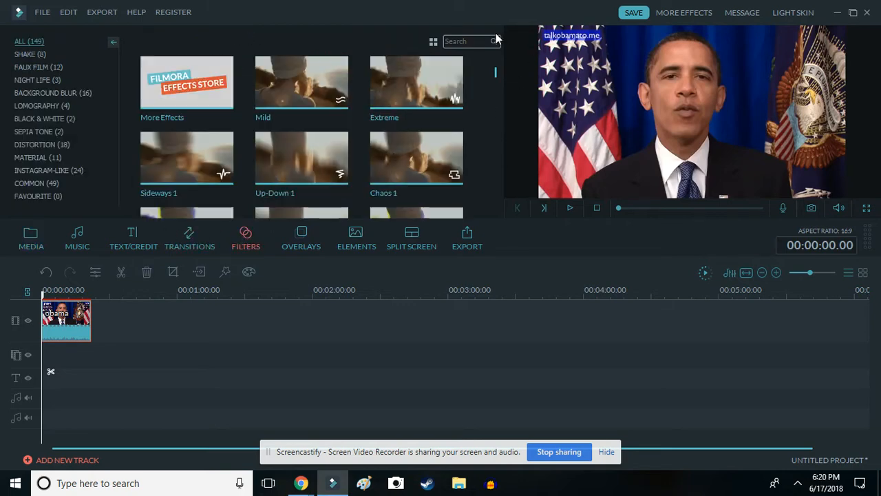
{"action": "left_click", "coordinate": [300, 238]}
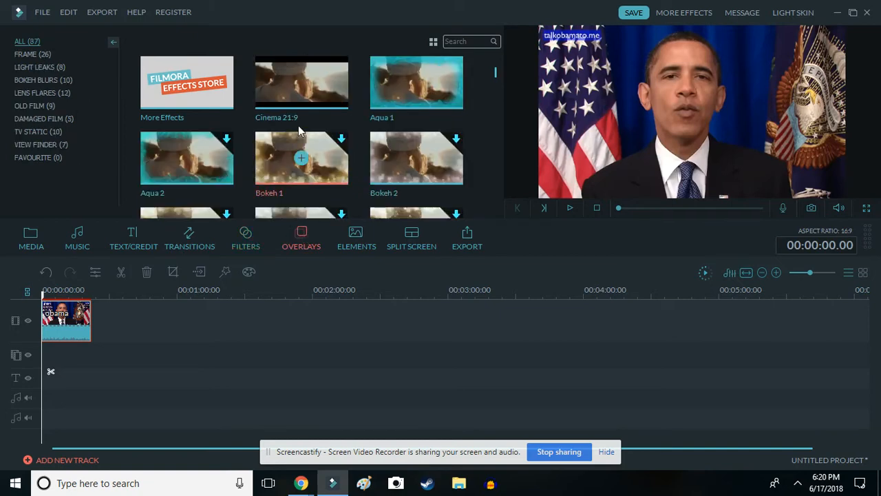
{"action": "left_click_drag", "start_coordinate": [301, 86], "coordinate": [51, 368]}
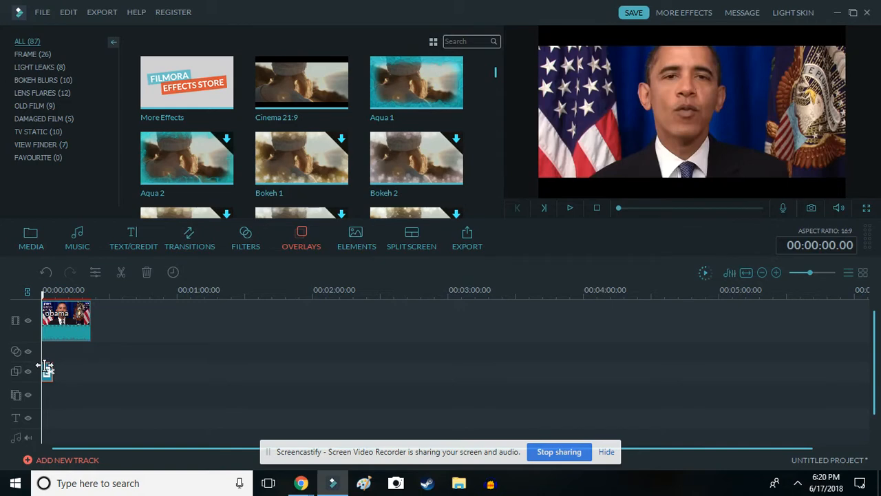
{"action": "left_click_drag", "start_coordinate": [52, 364], "coordinate": [87, 363]}
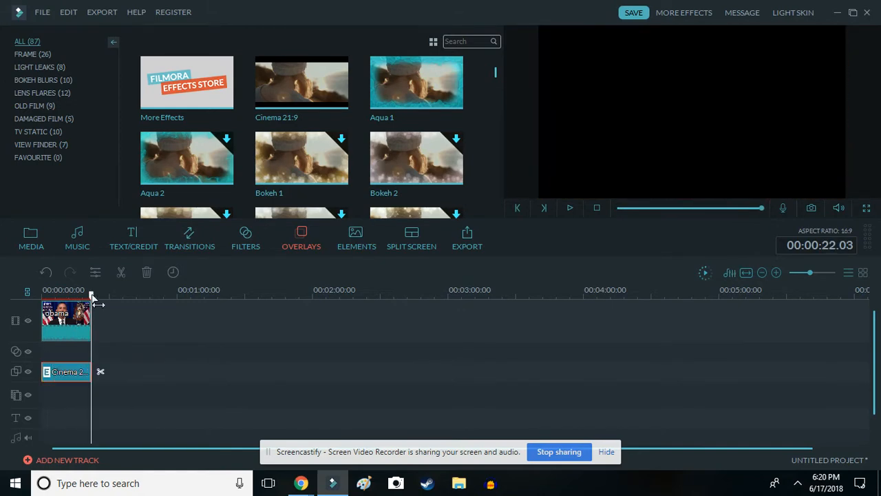
- Play the beginning of the project to preview the clip with the Cinema 21:9 overlay
{"action": "left_click_drag", "start_coordinate": [91, 295], "coordinate": [2, 314]}
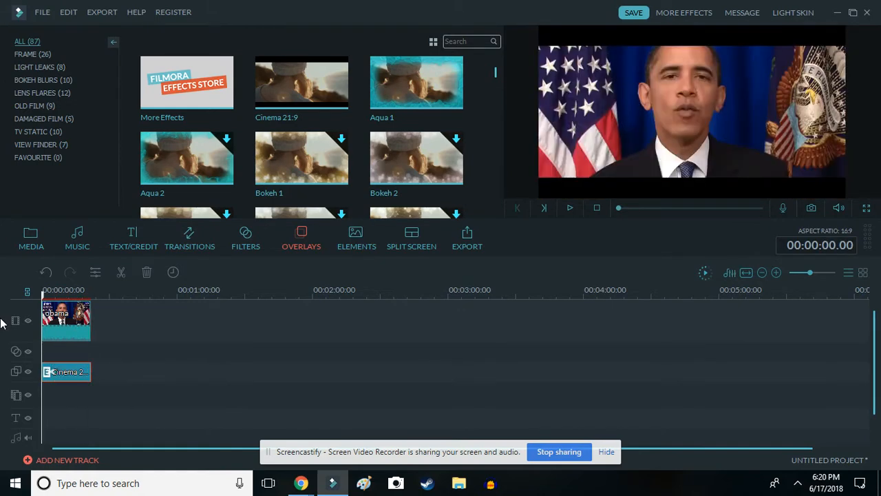
{"action": "left_click", "coordinate": [571, 208]}
{"action": "left_click", "coordinate": [571, 209]}
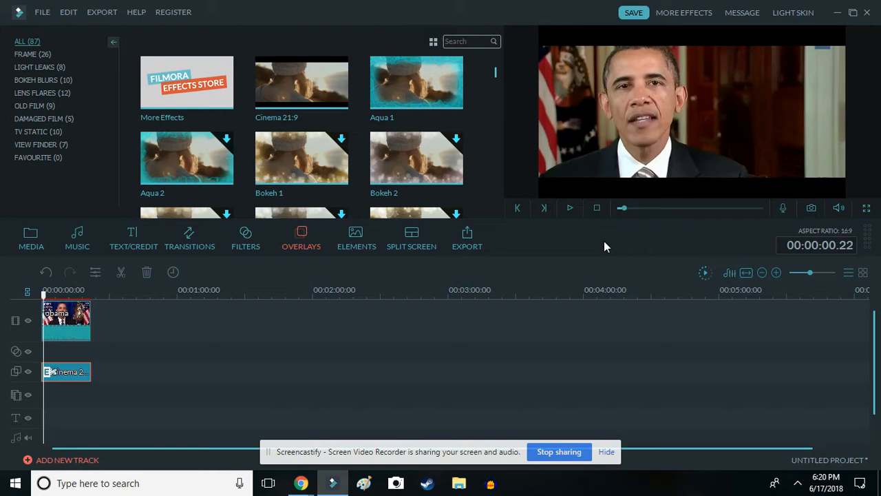
- Delete the Cinema 21:9 overlay from the timeline and return the playhead to the start
{"action": "right_click", "coordinate": [82, 372]}
{"action": "left_click", "coordinate": [110, 356]}
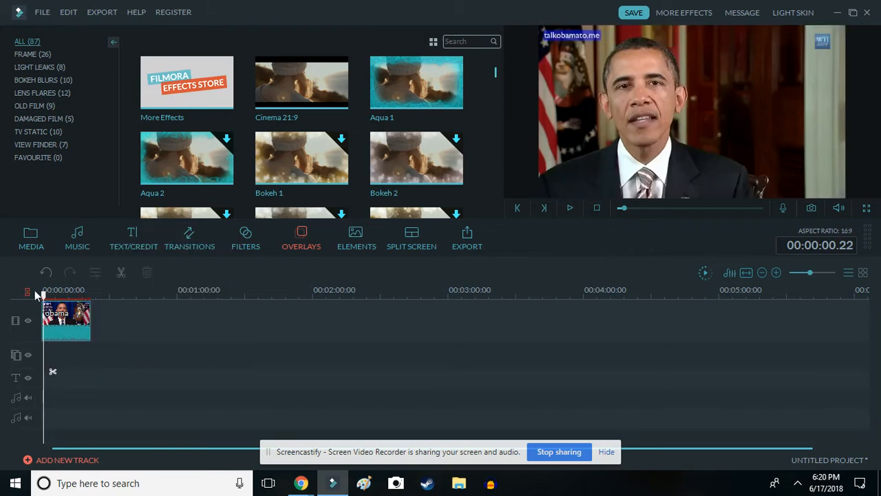
{"action": "left_click_drag", "start_coordinate": [44, 295], "coordinate": [1, 297]}
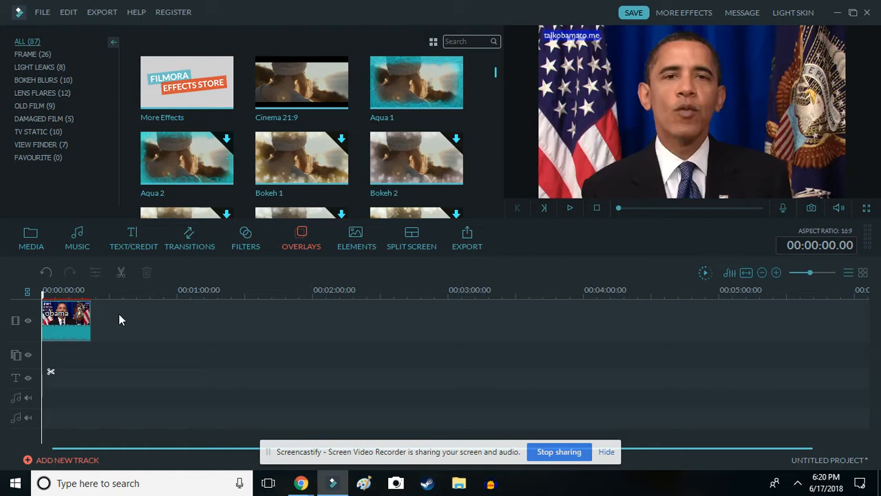
{"action": "right_click", "coordinate": [75, 318]}
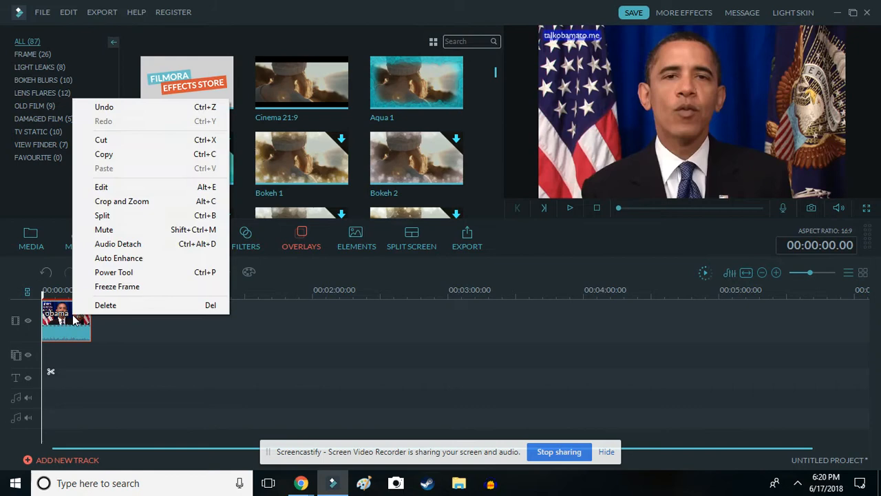
{"action": "left_click", "coordinate": [219, 336]}
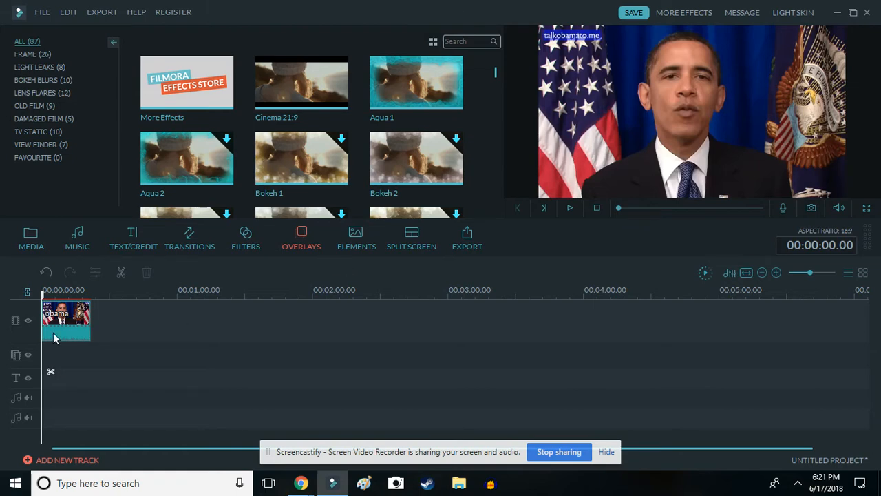
- Open Crop and Zoom for the obama clip and set the crop constraint to Manually
{"action": "left_click", "coordinate": [69, 319]}
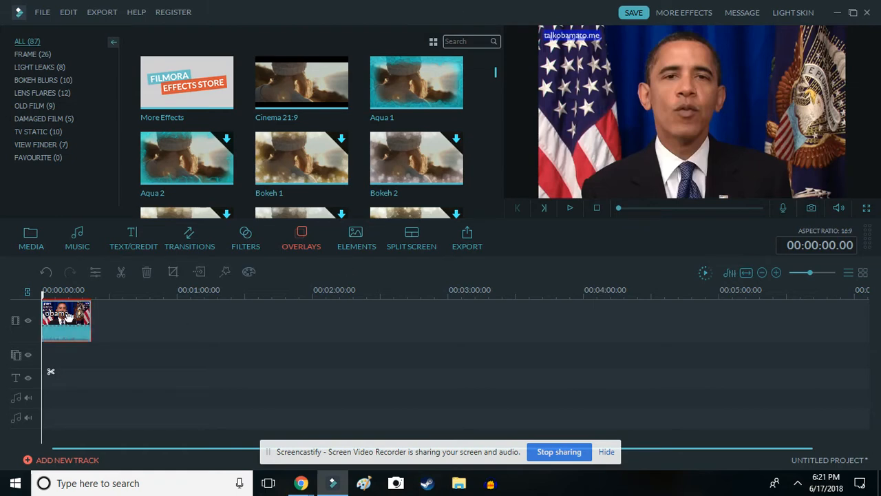
{"action": "left_click", "coordinate": [175, 273]}
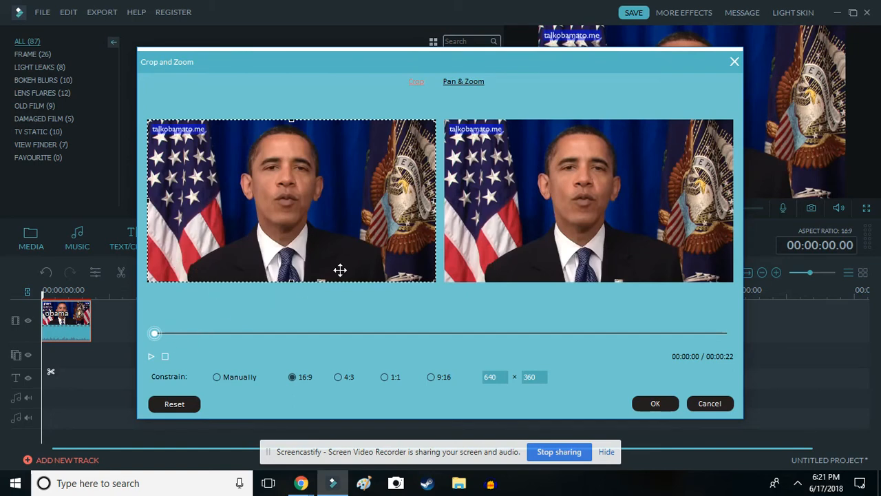
{"action": "left_click", "coordinate": [218, 376]}
- Switch to Calculator and divide the frame width of 640 by 2.39 to get the crop height
{"action": "left_click", "coordinate": [166, 483]}
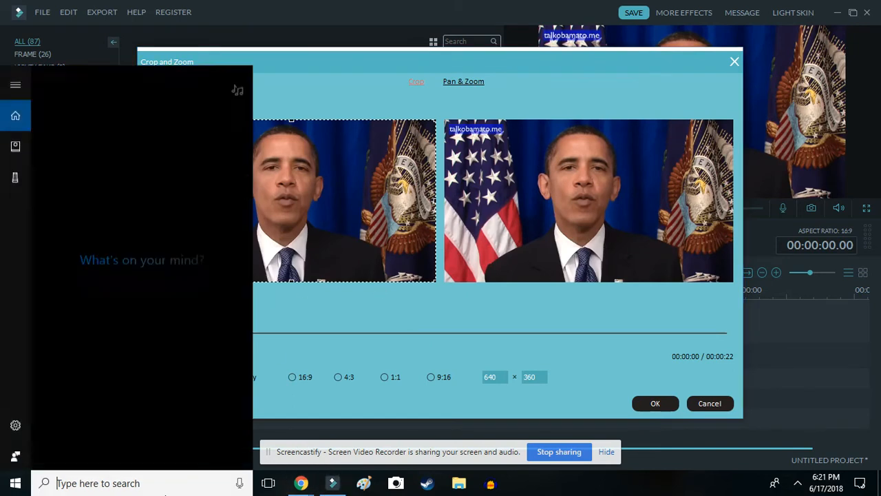
{"action": "type", "text": "Cal"}
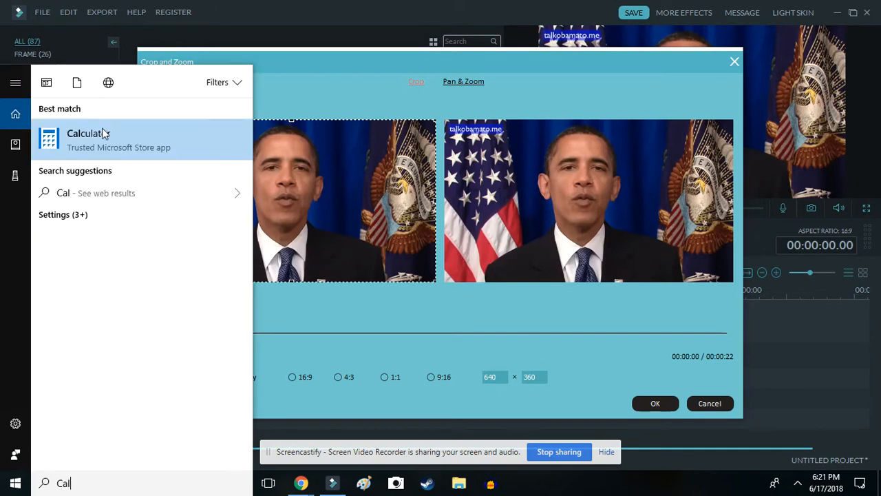
{"action": "left_click", "coordinate": [103, 133]}
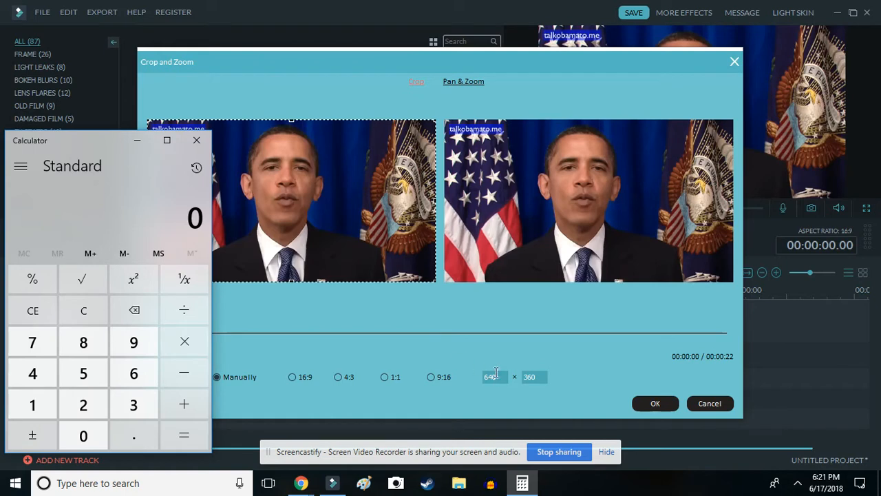
{"action": "left_click", "coordinate": [134, 373]}
{"action": "left_click", "coordinate": [31, 372]}
{"action": "left_click", "coordinate": [83, 433]}
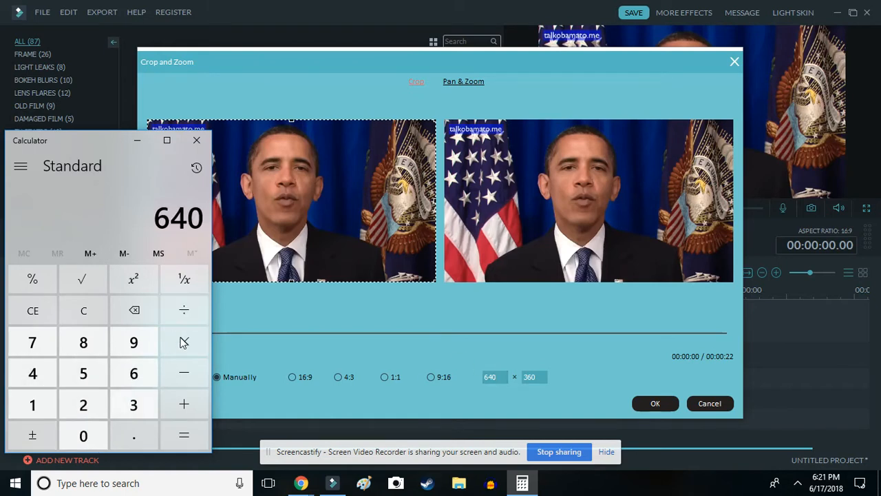
{"action": "left_click", "coordinate": [193, 315]}
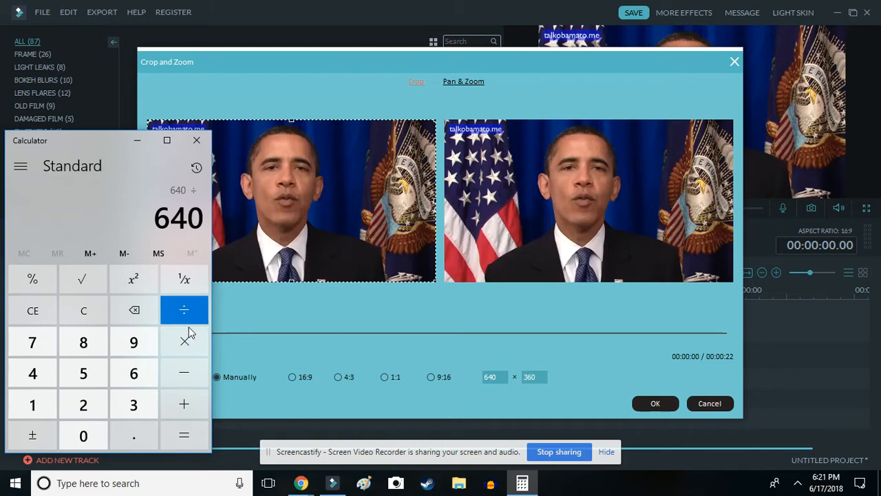
{"action": "left_click", "coordinate": [86, 403]}
{"action": "left_click", "coordinate": [132, 423]}
{"action": "left_click", "coordinate": [134, 404]}
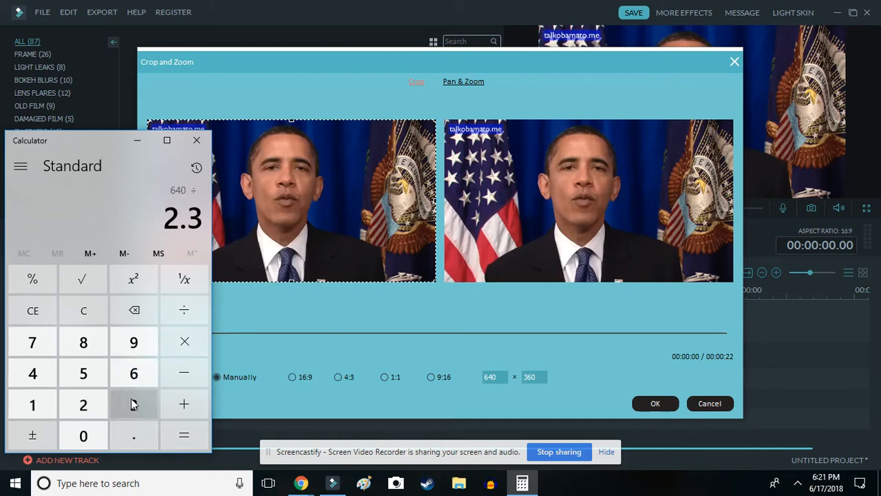
{"action": "left_click", "coordinate": [133, 345]}
{"action": "left_click", "coordinate": [195, 440]}
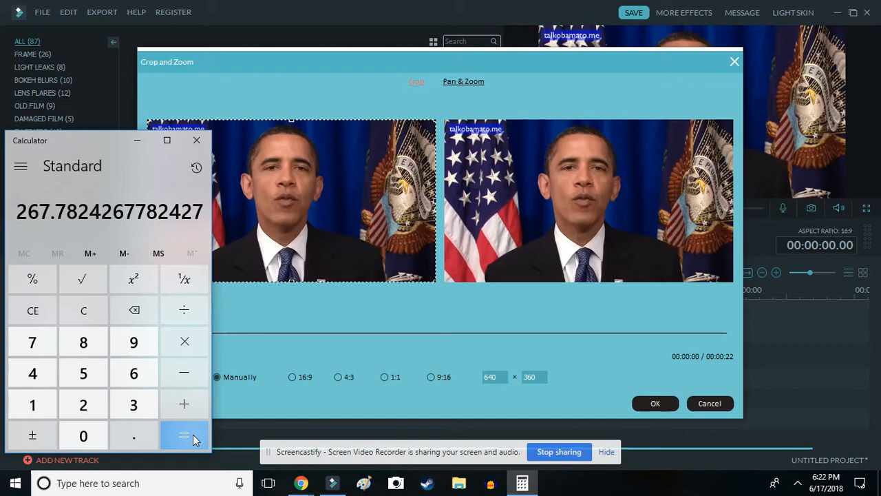
- Set the crop height to 268, keeping the 640 width, and apply the crop to the clip
{"action": "left_click", "coordinate": [544, 377]}
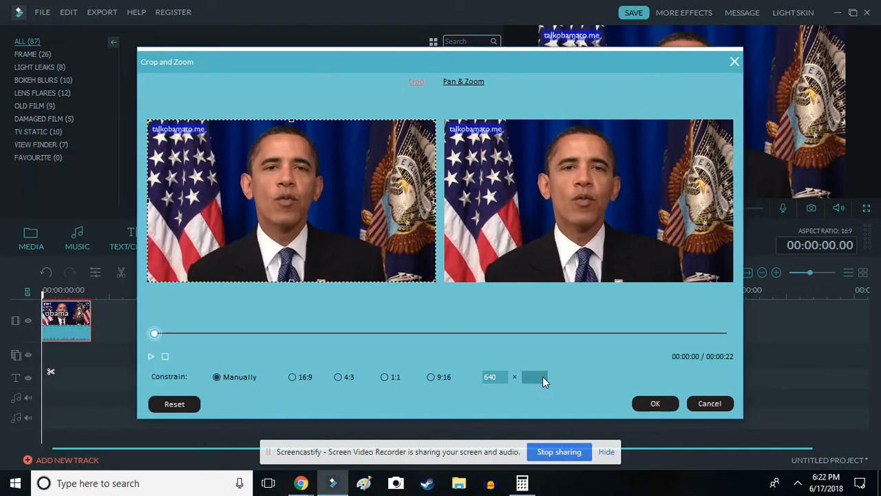
{"action": "type", "text": "268"}
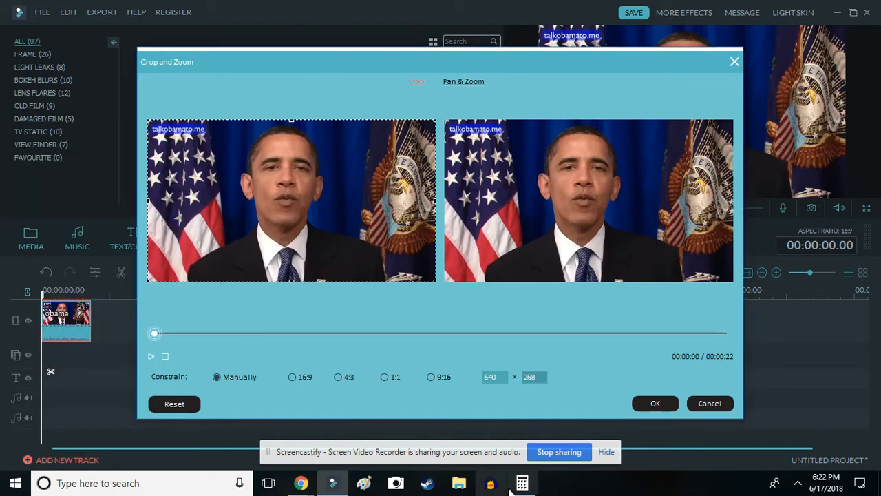
{"action": "left_click", "coordinate": [522, 484]}
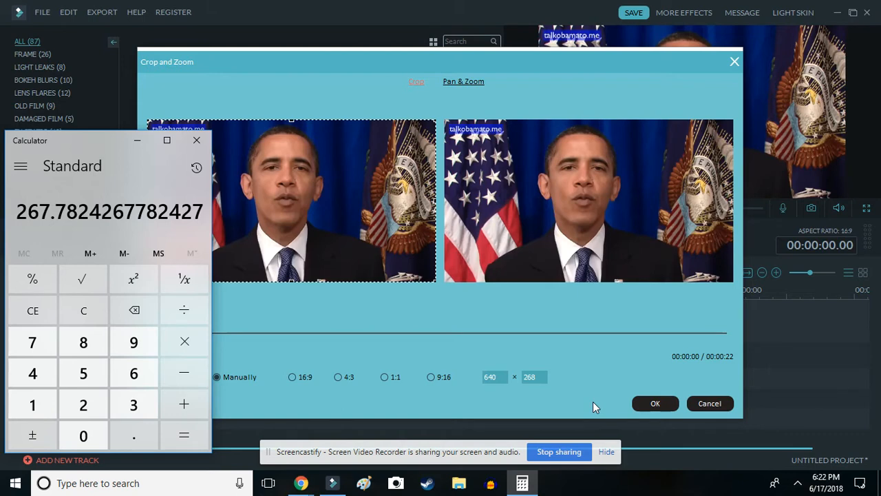
{"action": "key", "text": "alt+Tab"}
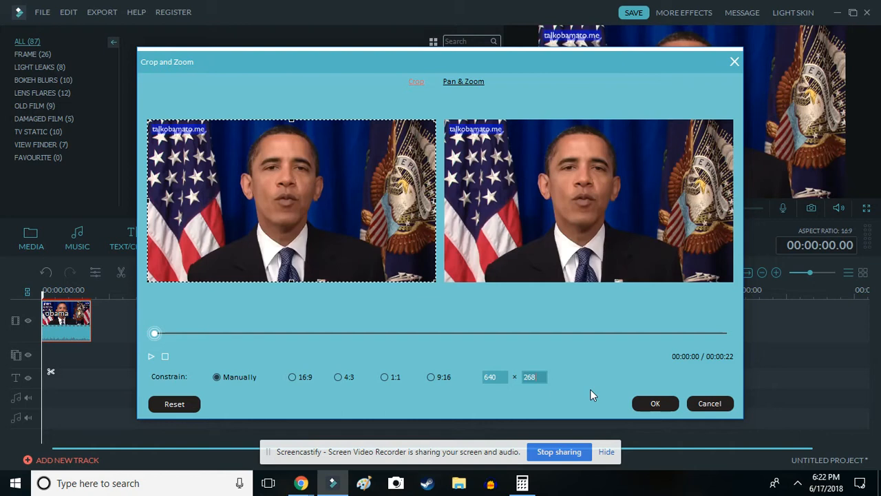
{"action": "left_click", "coordinate": [654, 403]}
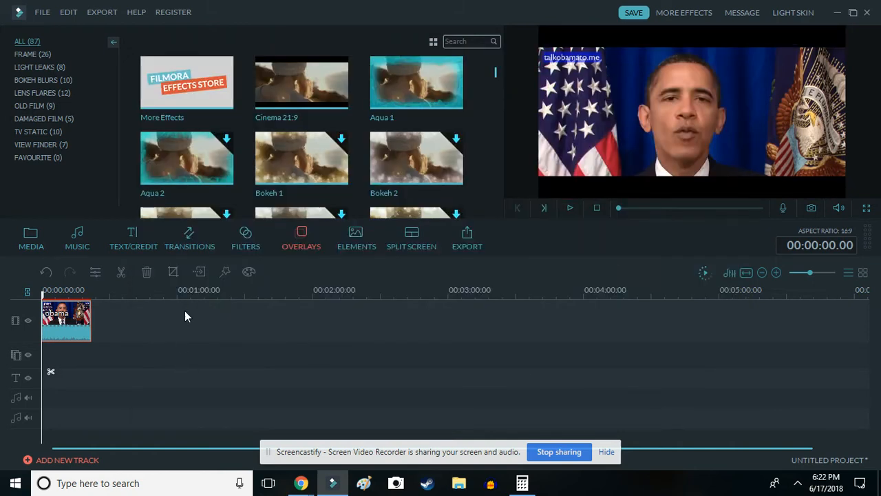
- Reopen the clip's crop settings, move the crop frame slightly down to exclude the text watermark, and apply it
{"action": "left_click", "coordinate": [174, 273]}
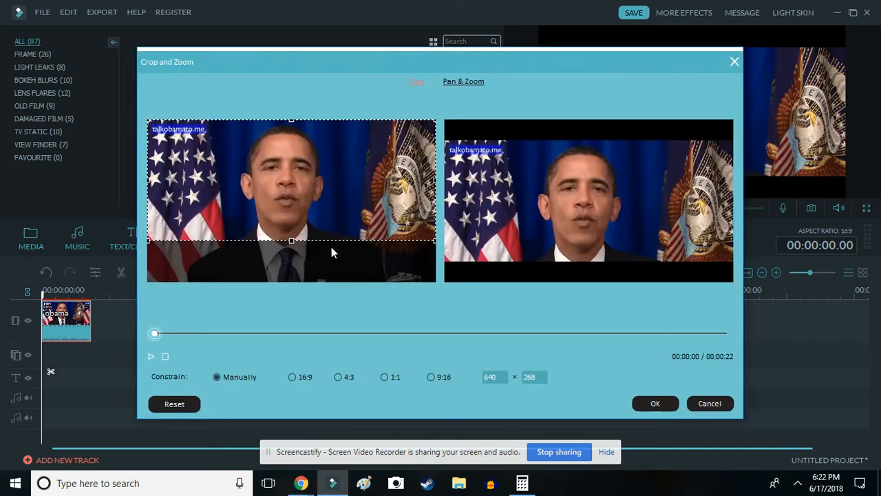
{"action": "left_click_drag", "start_coordinate": [333, 195], "coordinate": [333, 213]}
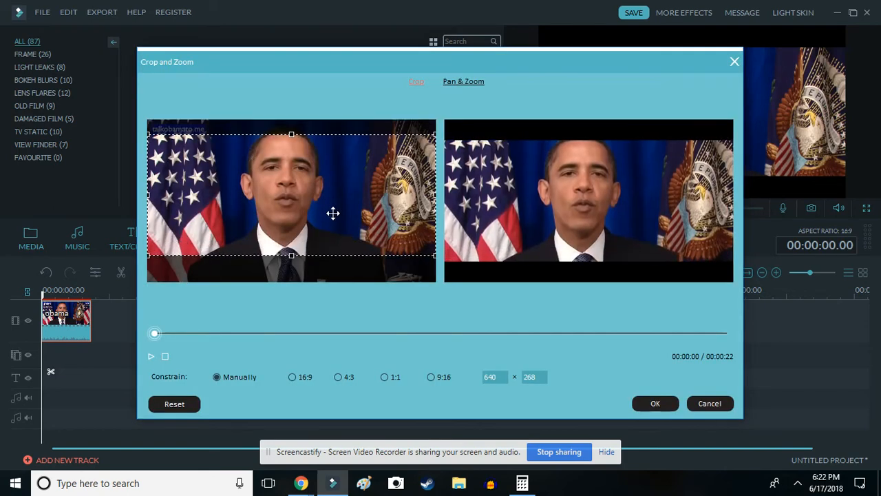
{"action": "left_click", "coordinate": [651, 404]}
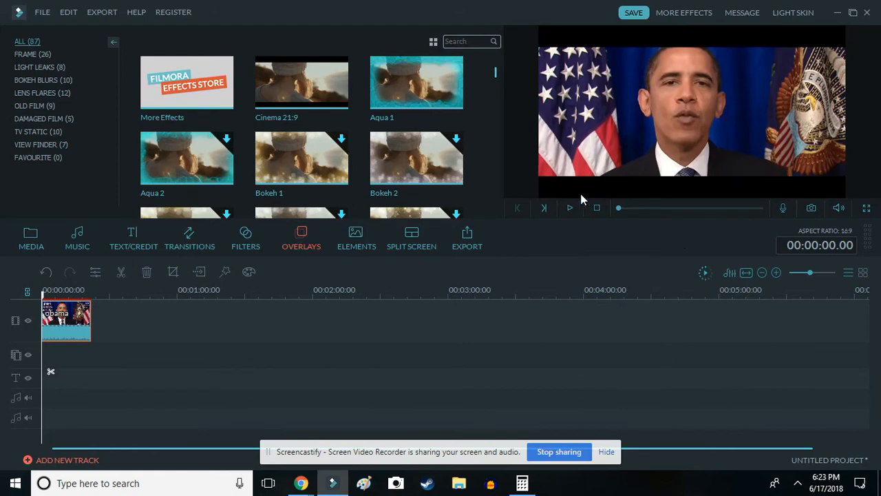
- Open the MP4 export's encoding settings and start clearing the custom resolution's width
{"action": "left_click", "coordinate": [109, 12]}
{"action": "left_click", "coordinate": [143, 35]}
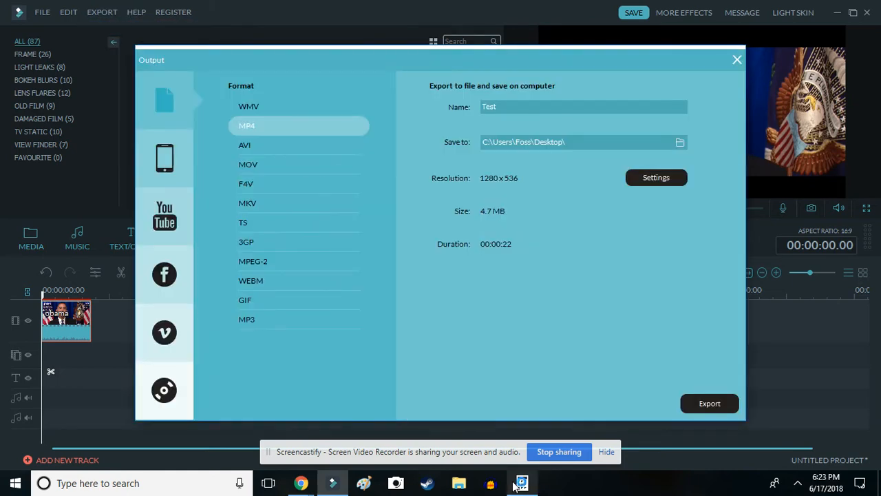
{"action": "left_click", "coordinate": [656, 179]}
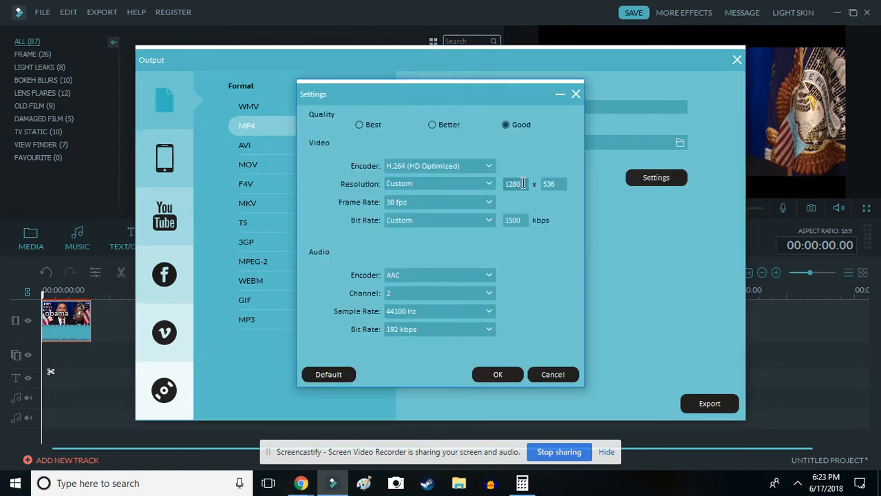
{"action": "left_click", "coordinate": [523, 183]}
{"action": "key", "text": "BackSpace"}
{"action": "key", "text": "BackSpace"}
{"action": "key", "text": "BackSpace"}
- Switch to Calculator and multiply the previous division result by 2.39 to get the matching width
{"action": "left_click", "coordinate": [522, 483]}
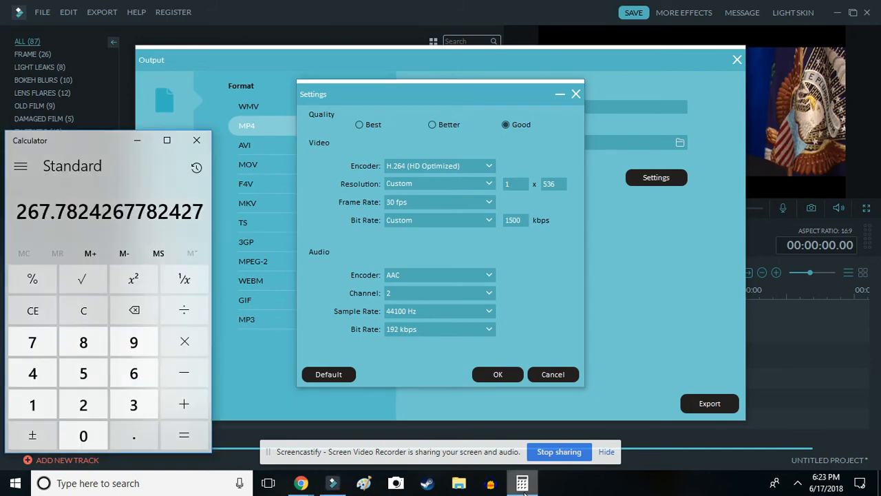
{"action": "left_click", "coordinate": [187, 343]}
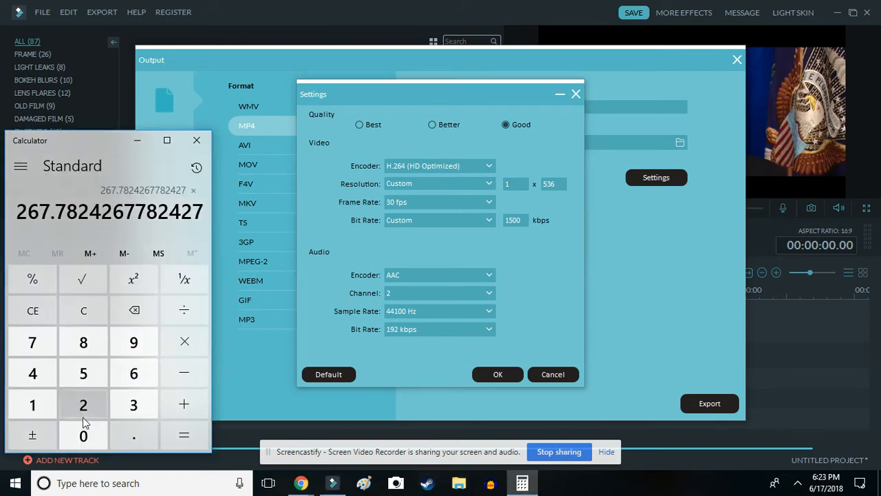
{"action": "left_click", "coordinate": [82, 413]}
{"action": "left_click", "coordinate": [133, 435]}
{"action": "left_click", "coordinate": [134, 405]}
{"action": "left_click", "coordinate": [133, 343]}
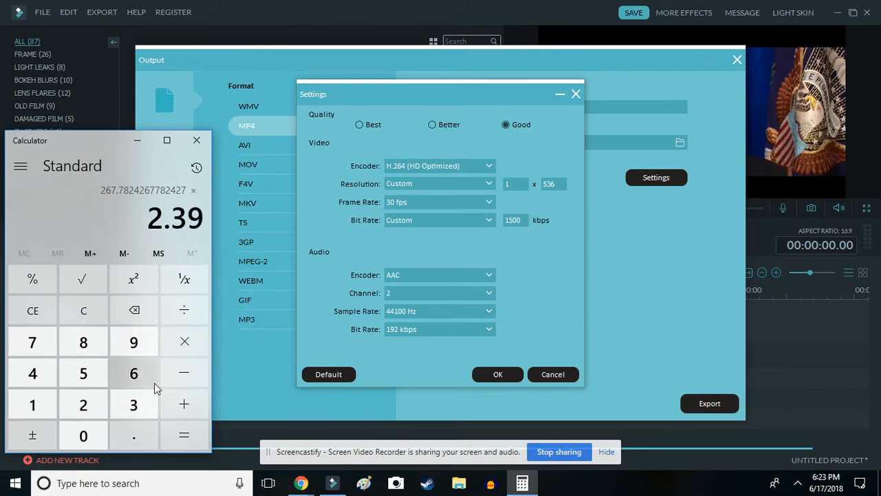
{"action": "left_click", "coordinate": [186, 437]}
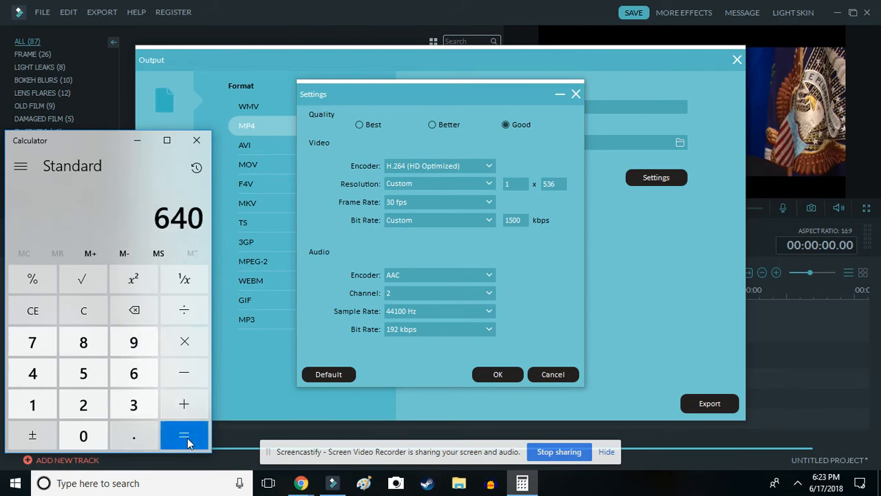
- Set the custom export resolution's width to 640 and clear its height value
{"action": "left_click", "coordinate": [525, 182]}
{"action": "type", "text": "6"}
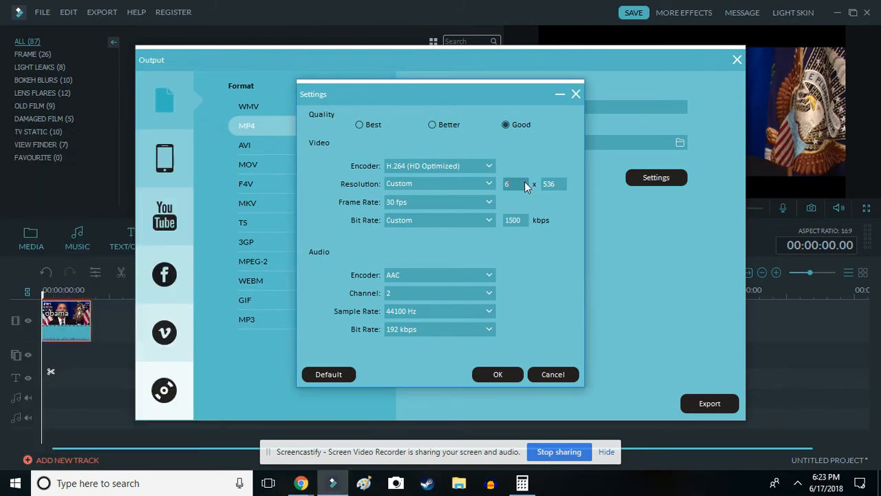
{"action": "type", "text": "40"}
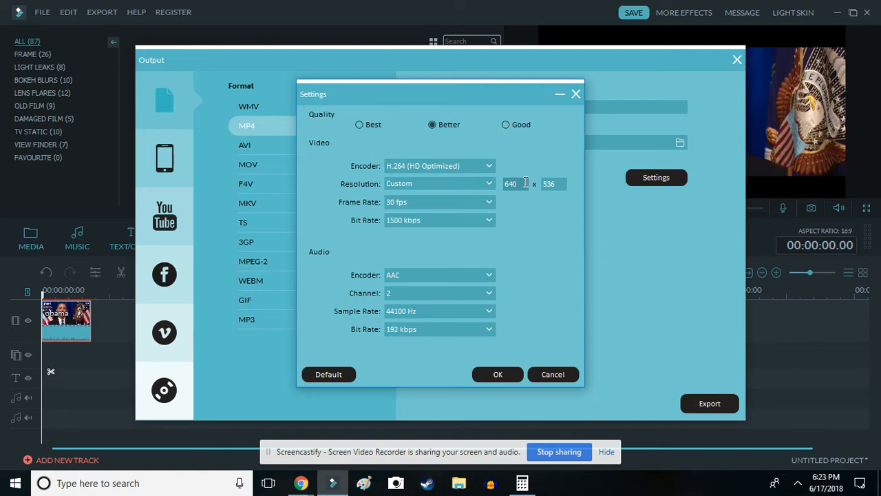
{"action": "left_click", "coordinate": [563, 184]}
{"action": "key", "text": "BackSpace"}
{"action": "key", "text": "BackSpace"}
{"action": "key", "text": "BackSpace"}
- Switch to Calculator and divide 640 by 2.39 to get the matching export height
{"action": "left_click", "coordinate": [522, 482]}
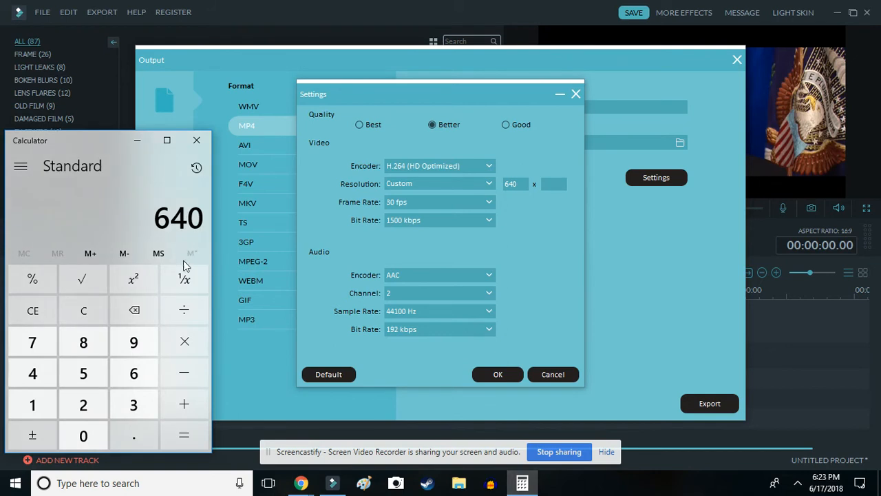
{"action": "left_click", "coordinate": [183, 310]}
{"action": "left_click", "coordinate": [83, 405]}
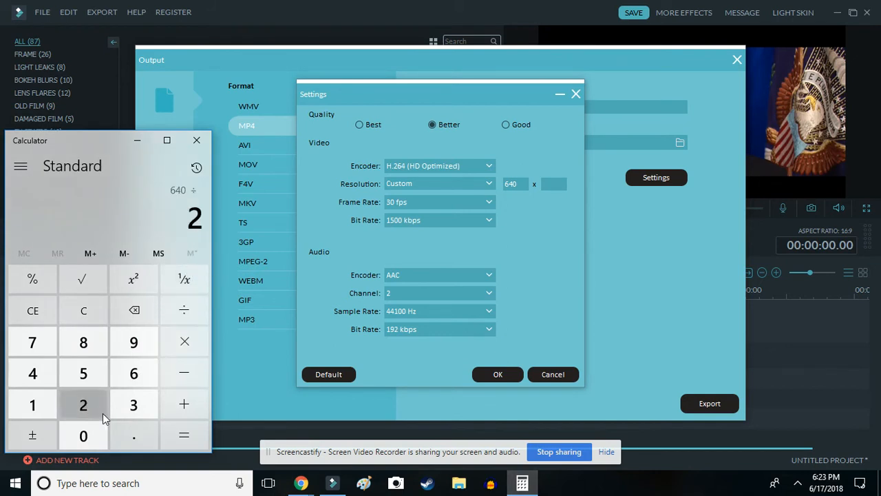
{"action": "left_click", "coordinate": [135, 425]}
{"action": "left_click", "coordinate": [133, 405]}
{"action": "left_click", "coordinate": [134, 343]}
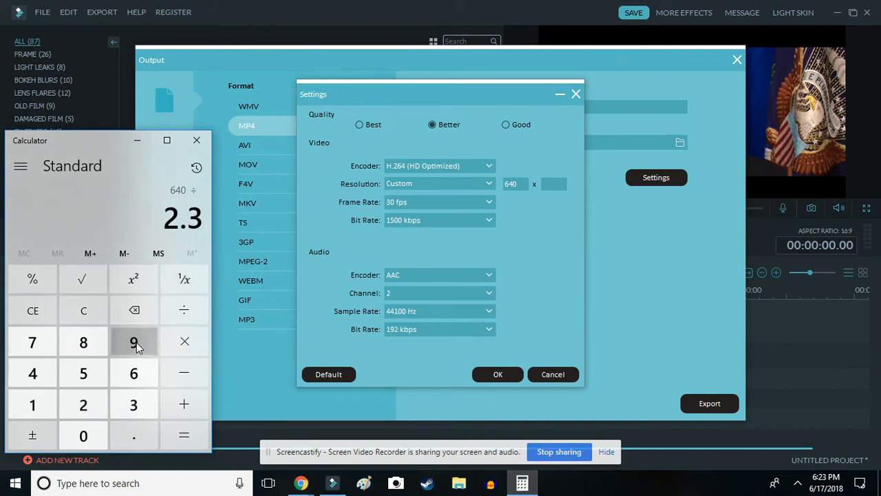
{"action": "left_click", "coordinate": [184, 435]}
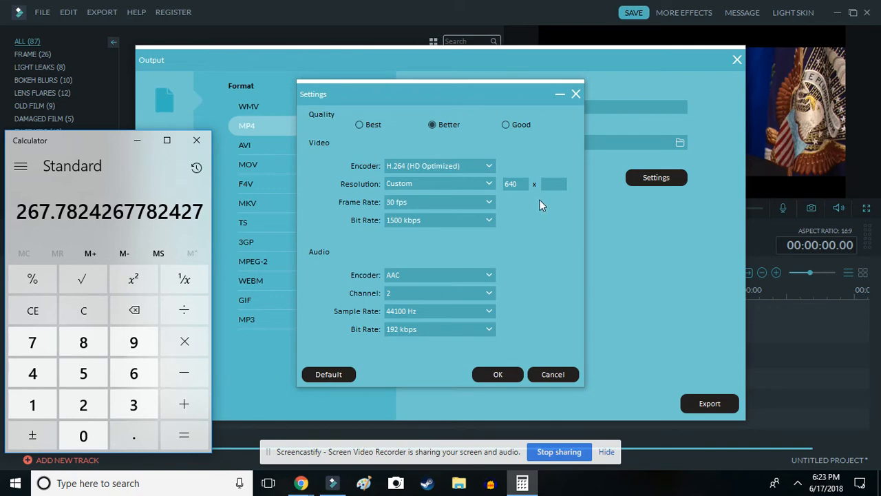
- Set the custom resolution's height to 268, accept the encoding settings, and start the MP4 export
{"action": "left_click", "coordinate": [555, 185]}
{"action": "type", "text": "268"}
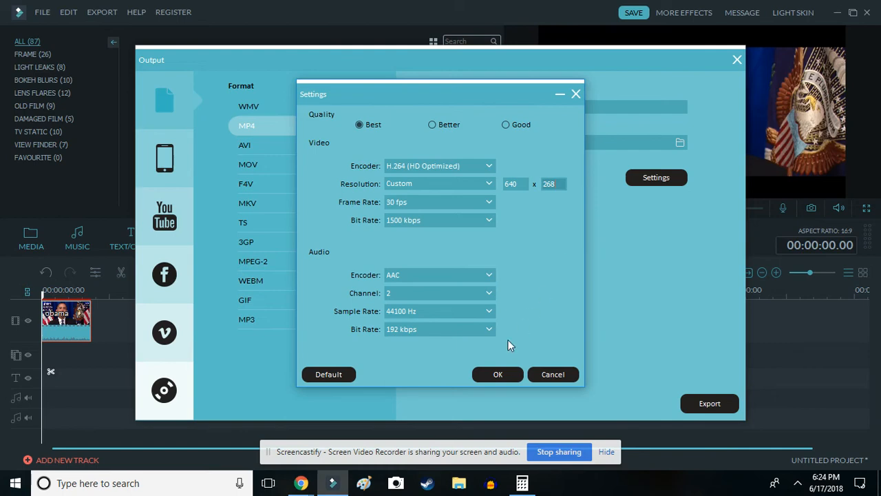
{"action": "left_click", "coordinate": [497, 375]}
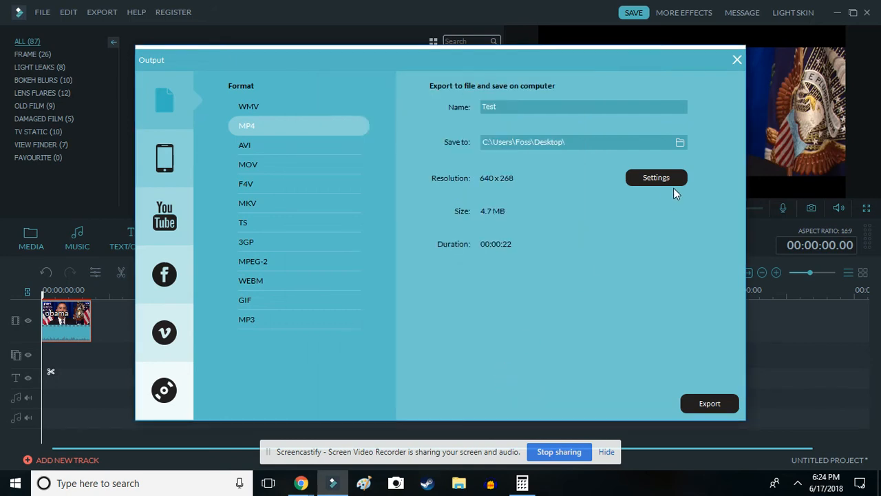
{"action": "left_click", "coordinate": [717, 404]}
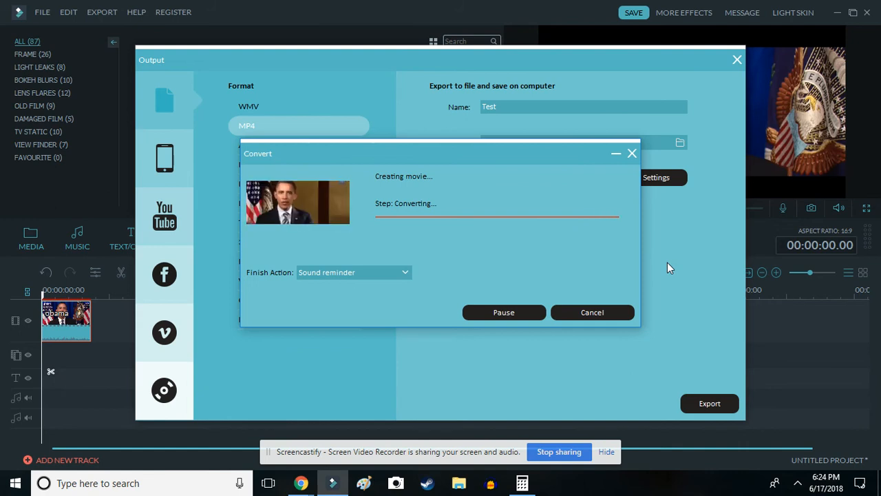
- Close the conversion and export windows, minimize the editor and the browser, and close Calculator to reach the desktop
{"action": "left_click", "coordinate": [632, 154]}
{"action": "left_click", "coordinate": [736, 61]}
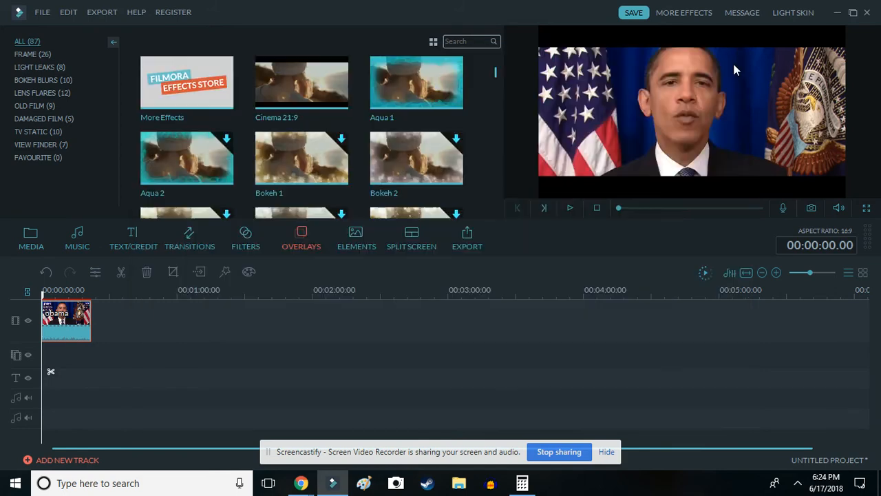
{"action": "left_click", "coordinate": [837, 12]}
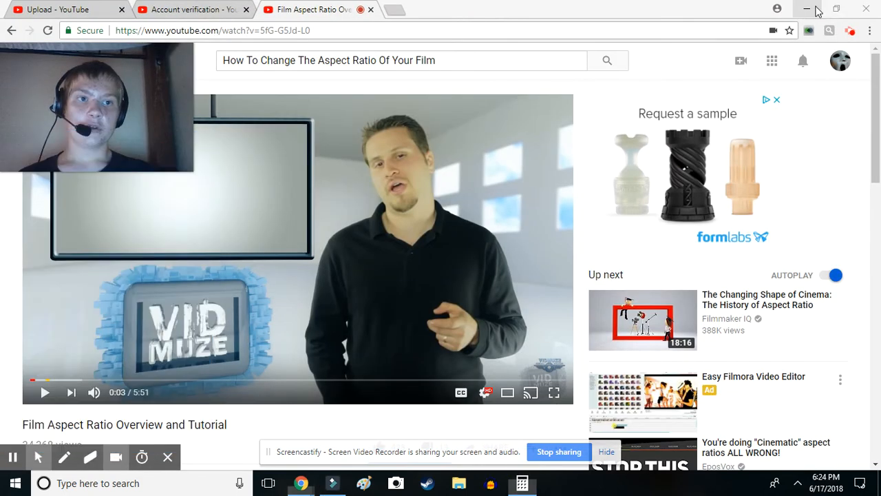
{"action": "left_click", "coordinate": [811, 10]}
{"action": "left_click", "coordinate": [197, 139]}
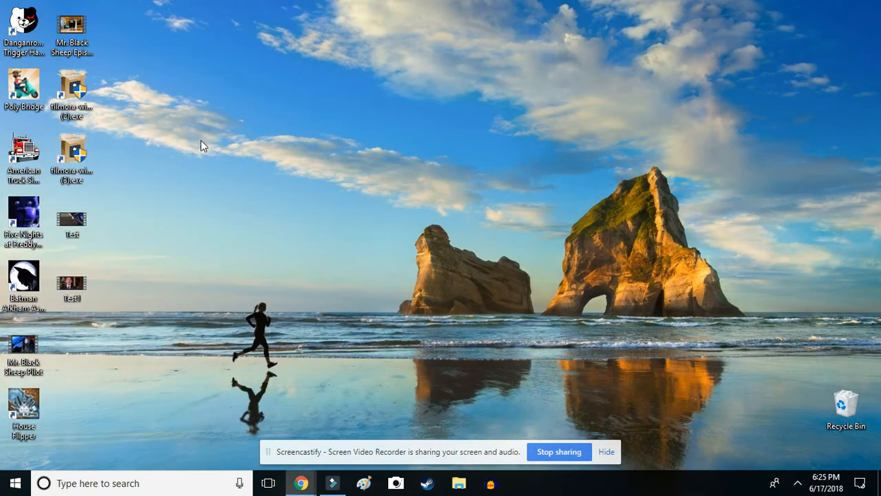
- Play the Test1 video from the desktop to check its cropped picture, pause it, and close the player
{"action": "double_click", "coordinate": [81, 286]}
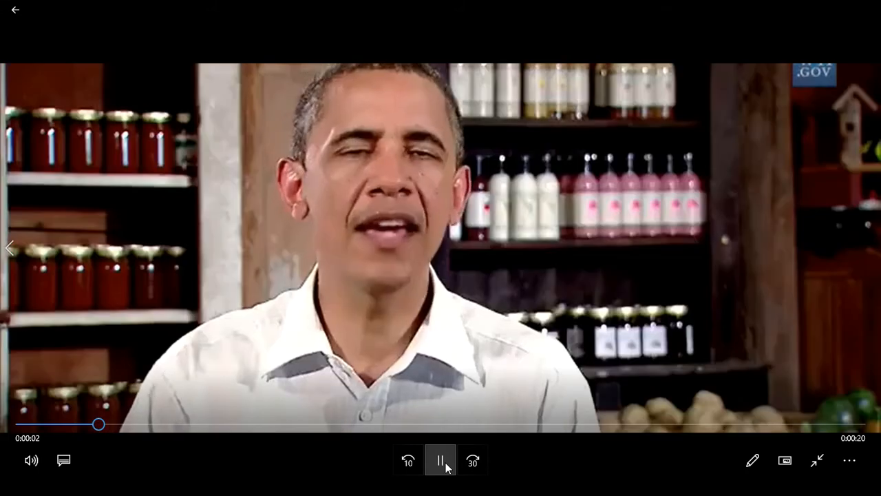
{"action": "left_click", "coordinate": [444, 465]}
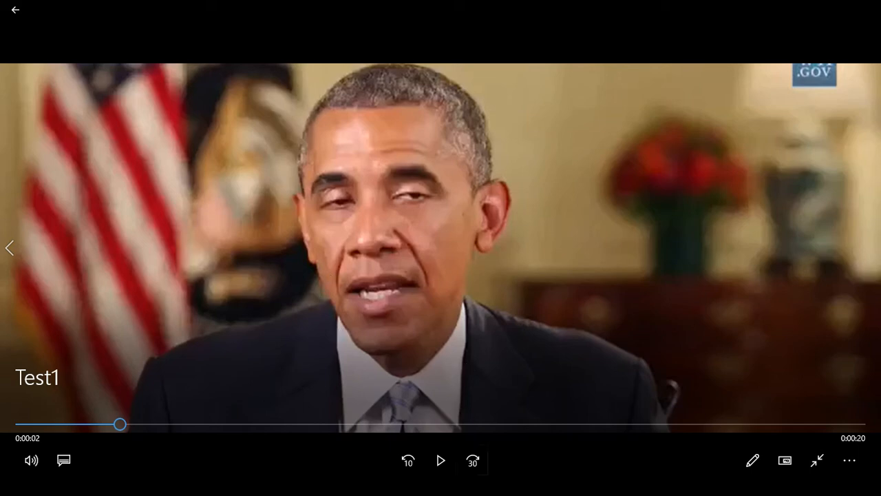
{"action": "mouse_move", "coordinate": [519, 495]}
{"action": "left_click", "coordinate": [865, 9]}
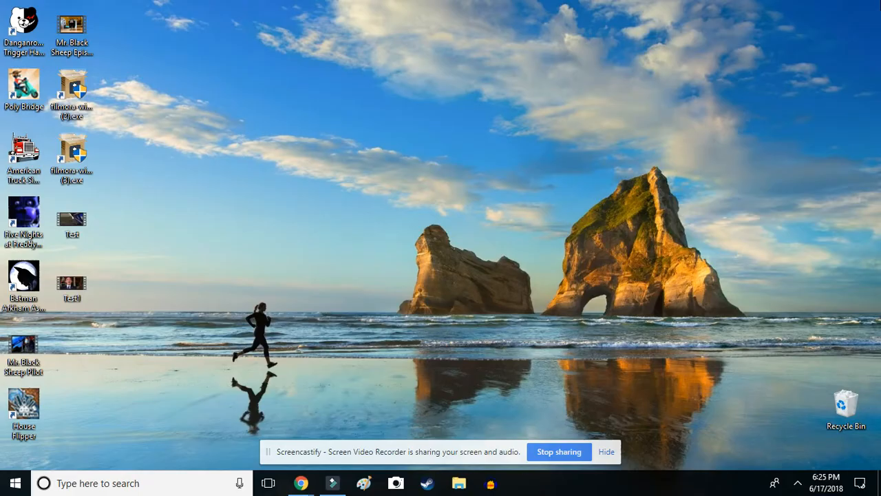
- Delete the Test1 and Test video files from the desktop
{"action": "right_click", "coordinate": [69, 285]}
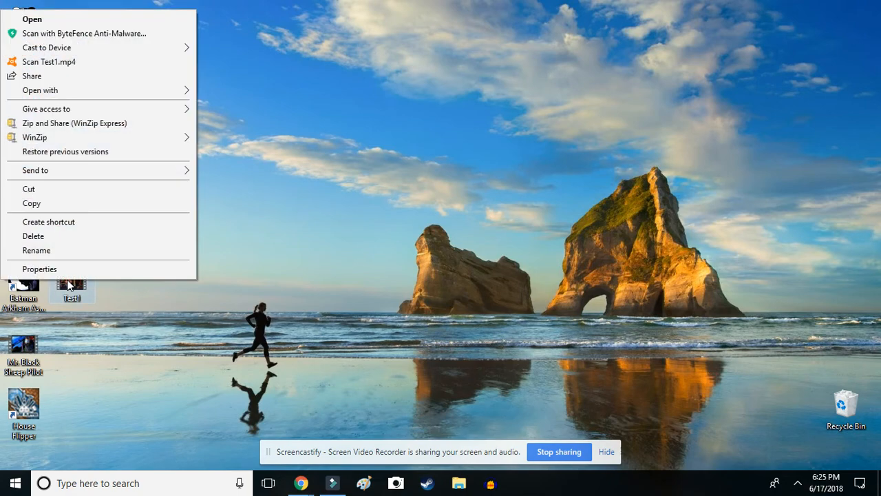
{"action": "left_click", "coordinate": [62, 236]}
{"action": "right_click", "coordinate": [81, 221]}
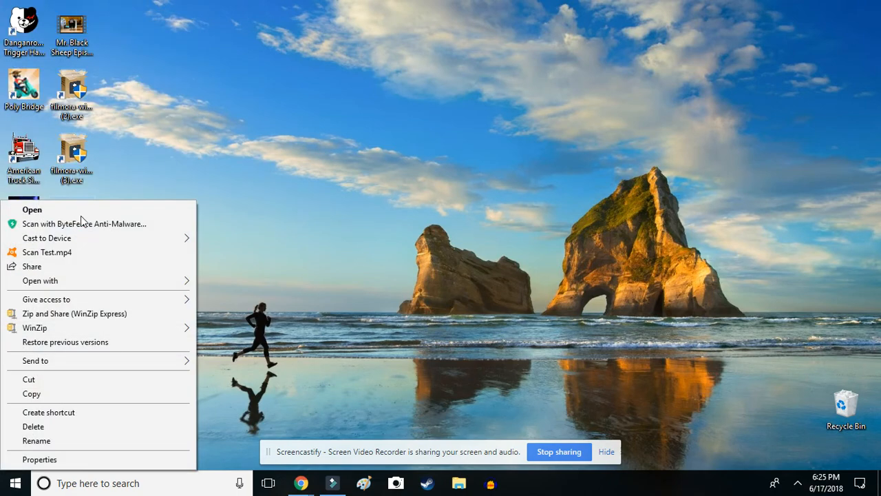
{"action": "left_click", "coordinate": [58, 427]}
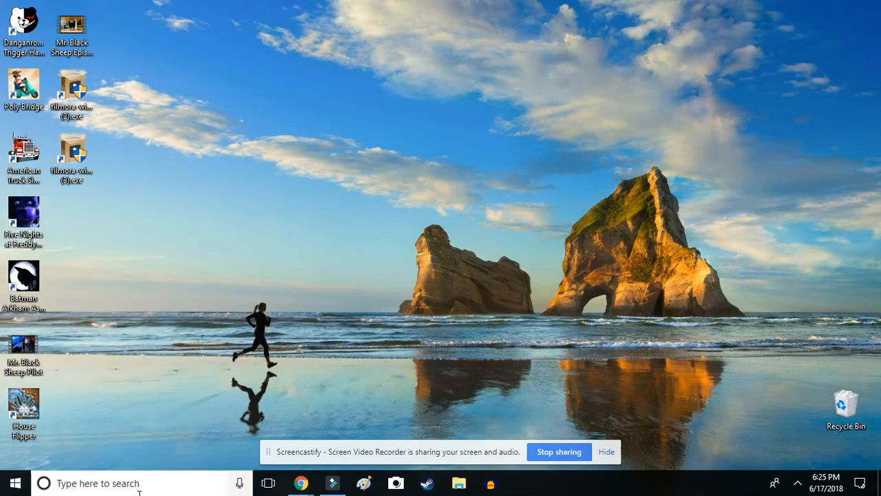
{"action": "mouse_move", "coordinate": [300, 483]}
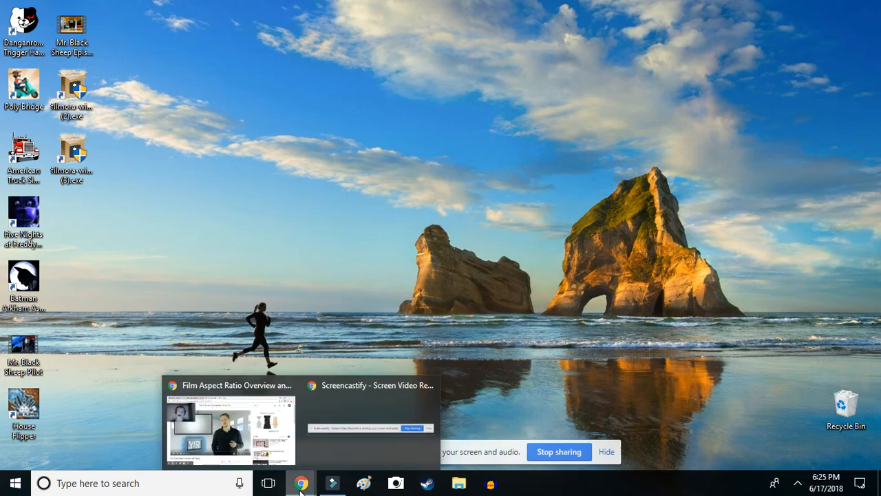
{"action": "left_click", "coordinate": [259, 455]}
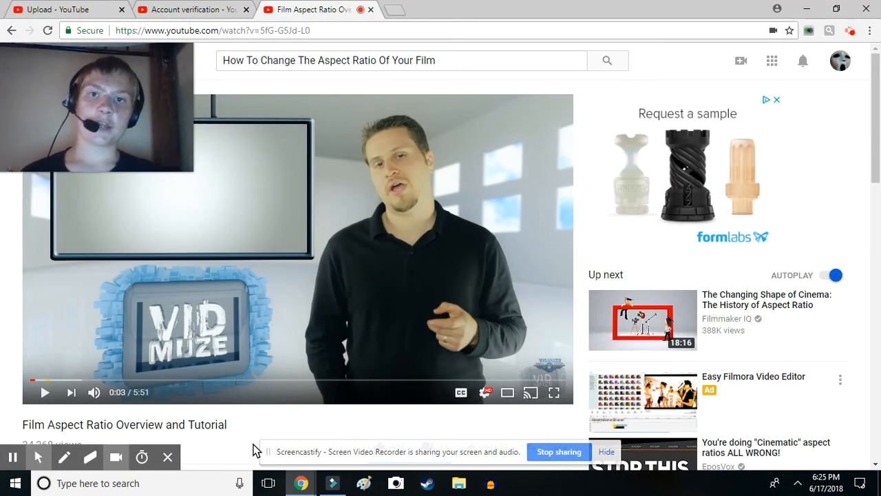
{"action": "left_click", "coordinate": [858, 33]}
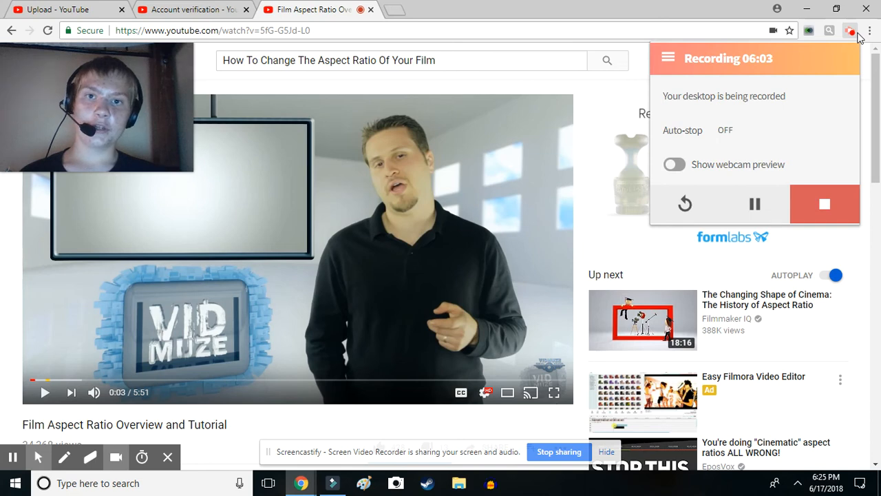